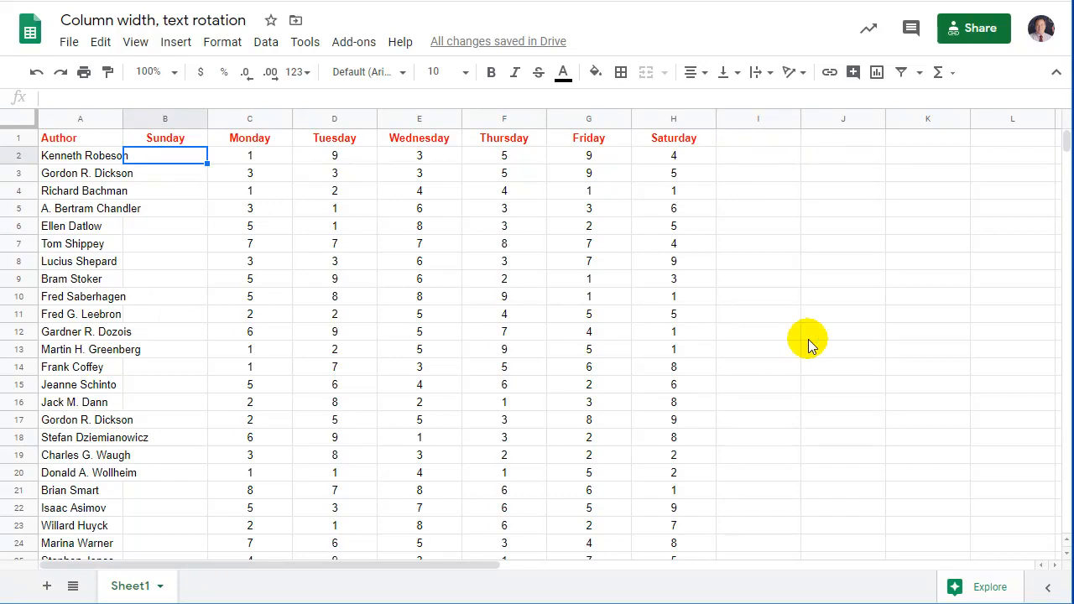
Enter the values 5, 6, 4, 8, 2 and 9 in the Sunday column, from B2 down to B7
text(5)
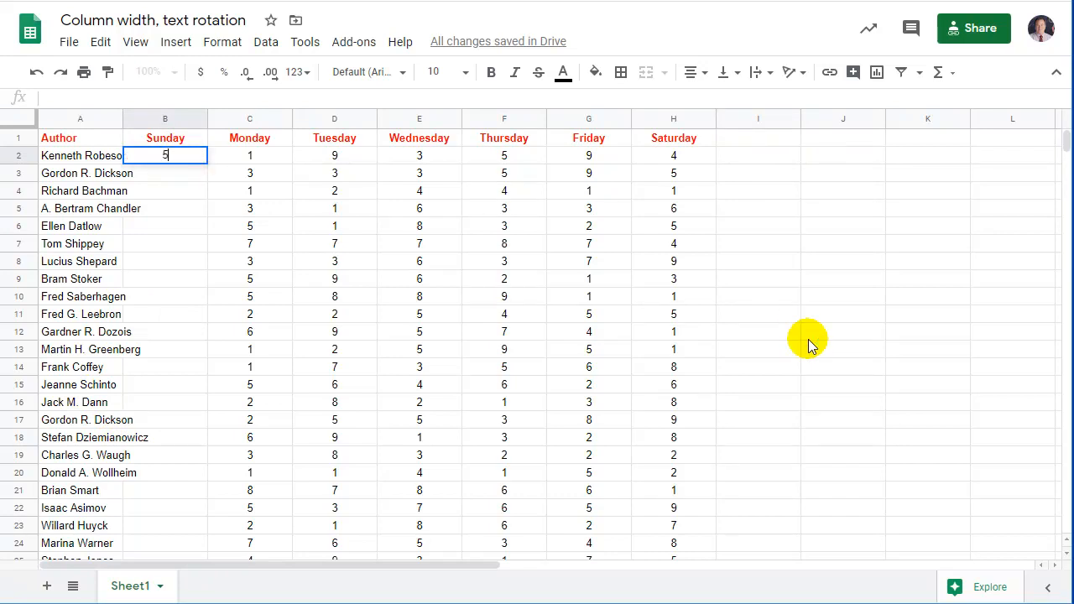
key(Return)
text(6)
key(Return)
text(4)
key(Return)
text(8)
key(Return)
text(2)
key(Return)
text(9)
key(Return)
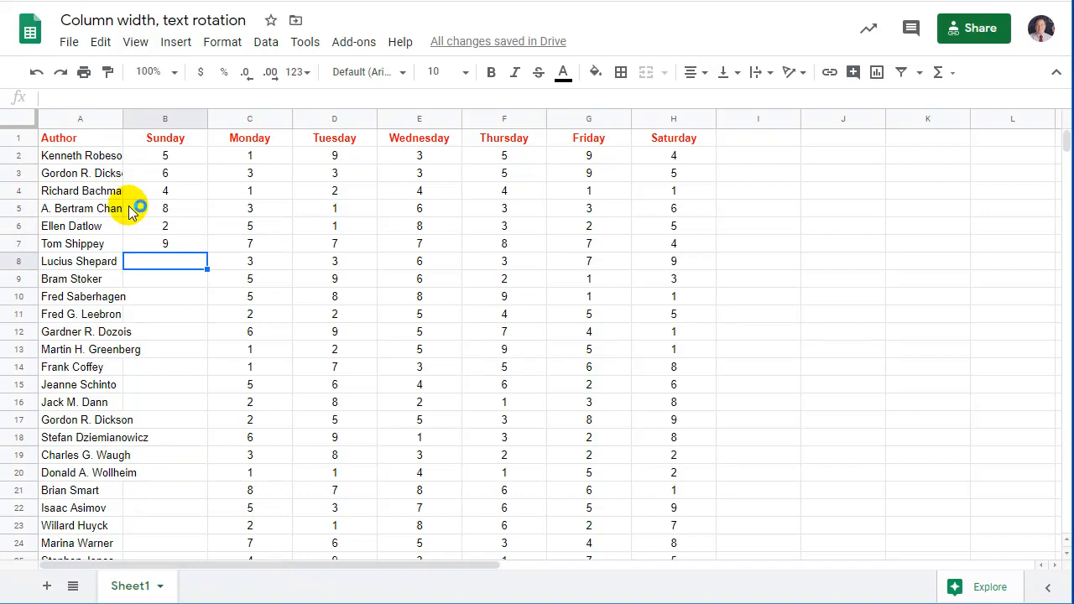
Clear the Sunday values in B2:B7
drag(174, 157, 185, 242)
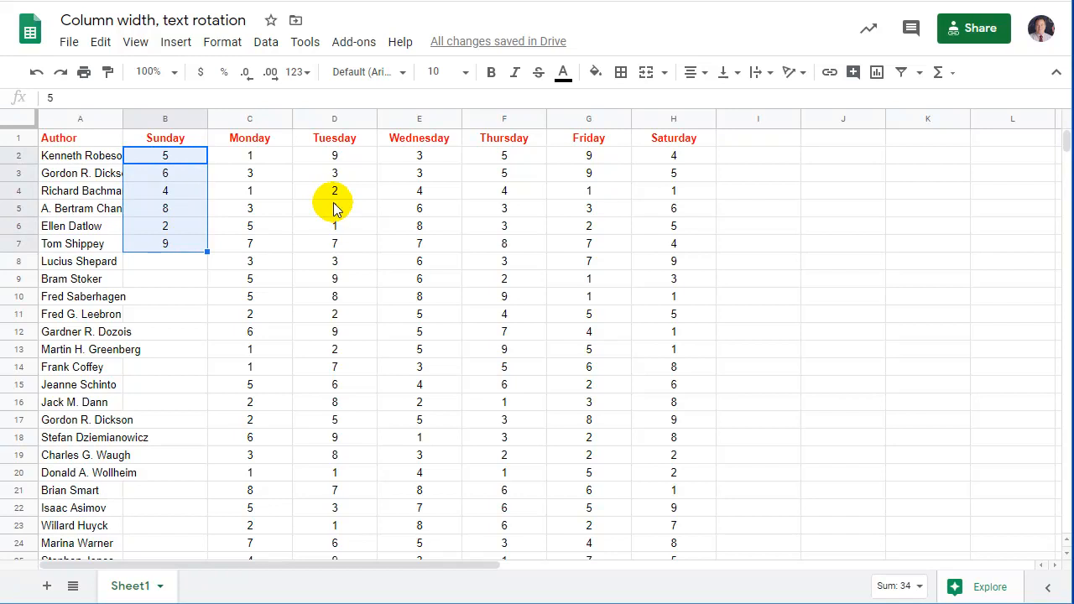
key(Delete)
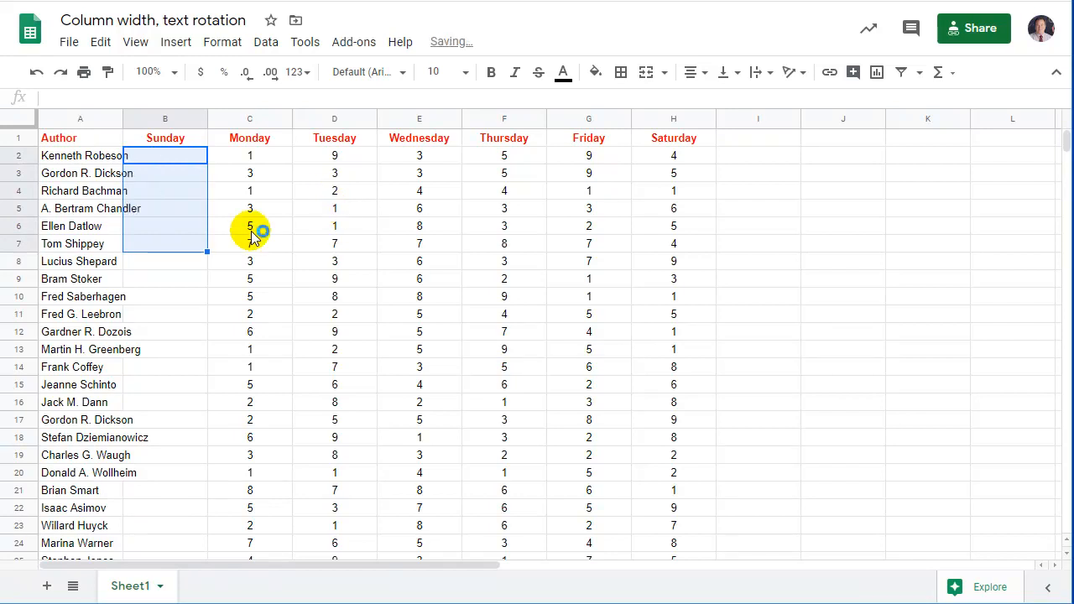
click(182, 296)
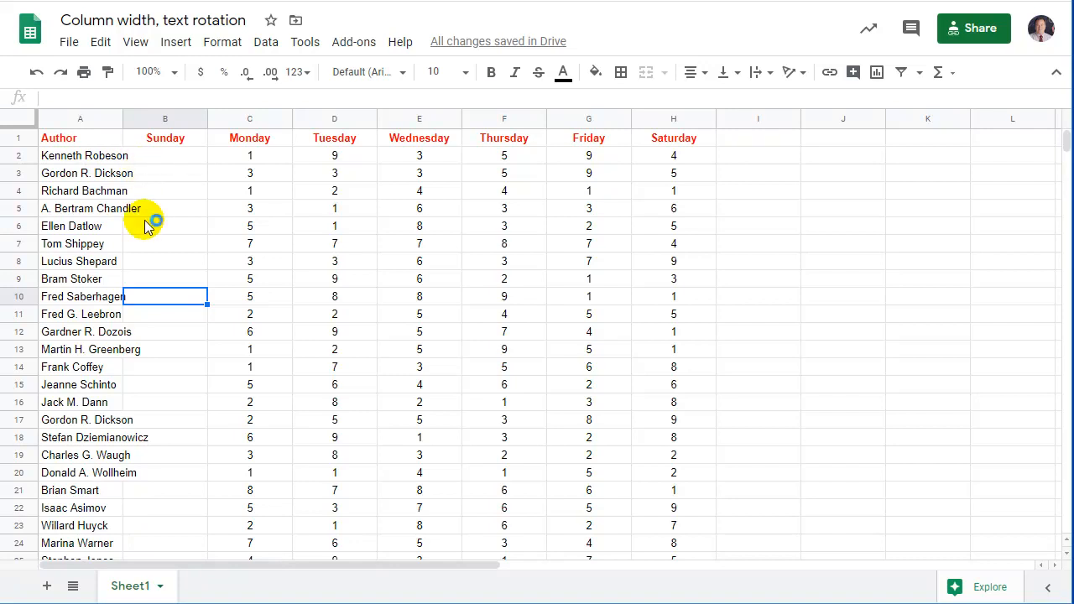
Compare author cells A2 and A13 with their neighbours B2 and B13 to see which cell holds the overflowing text
click(77, 154)
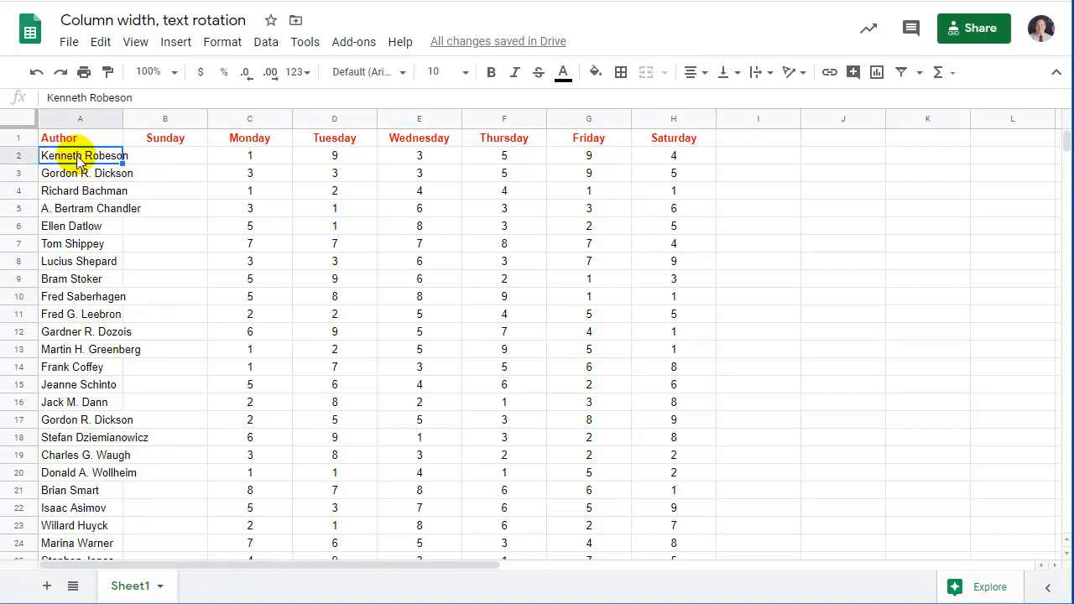
click(147, 160)
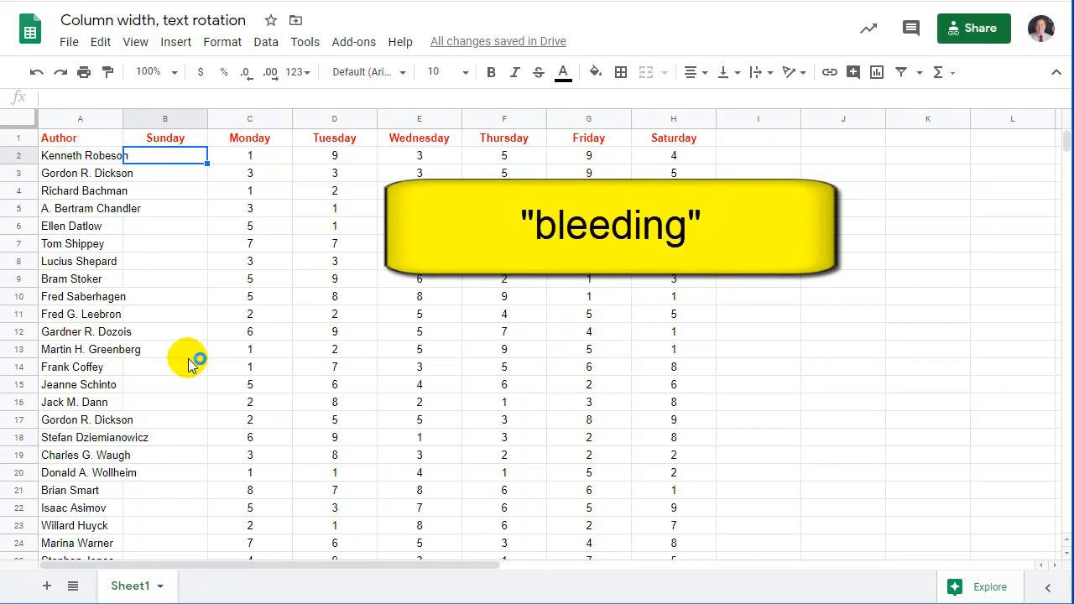
click(85, 350)
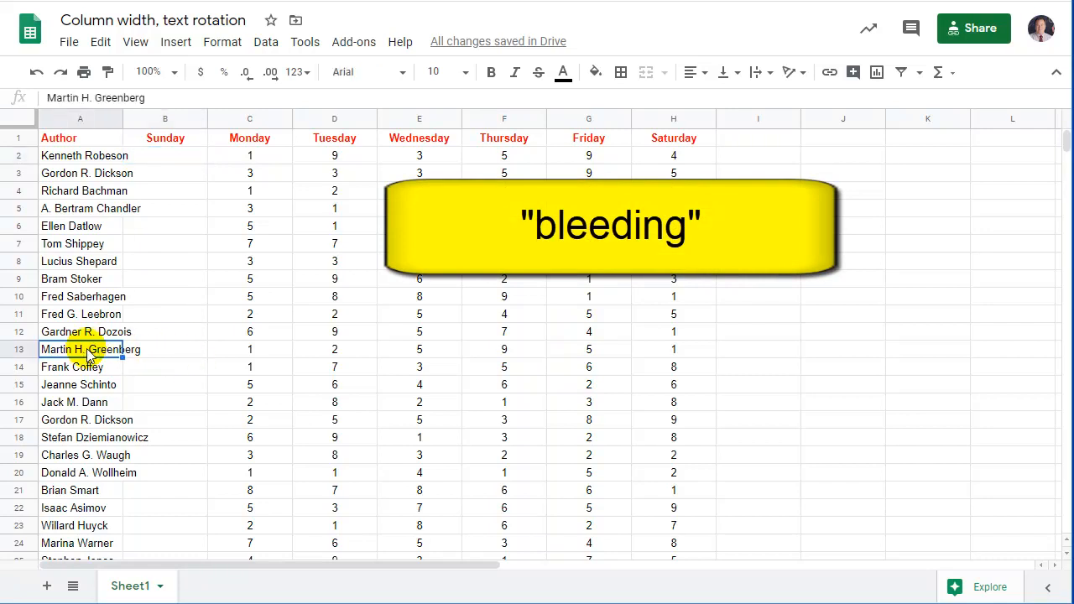
click(163, 352)
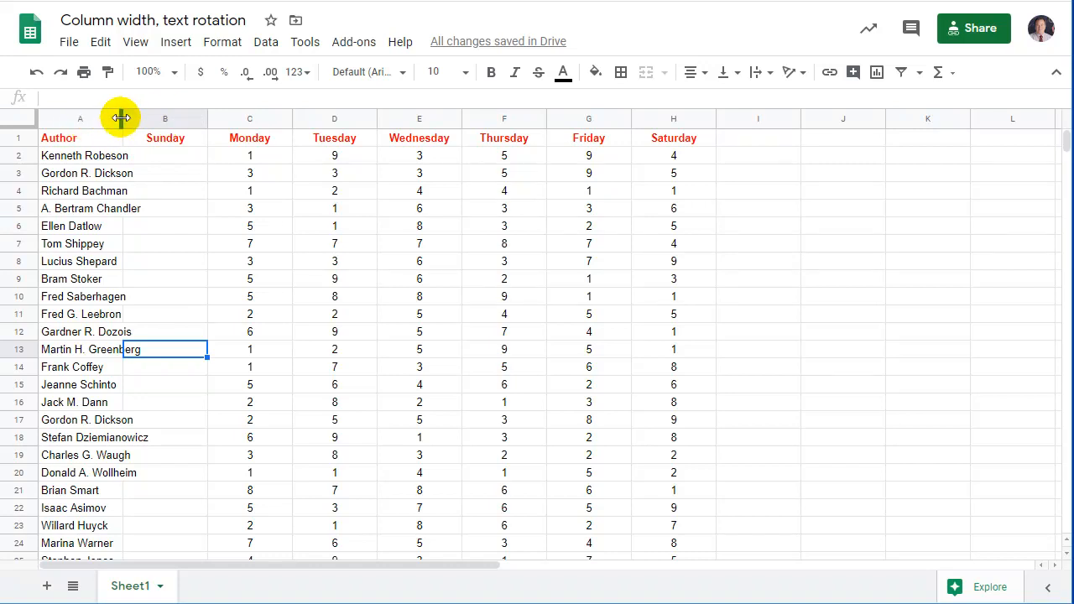
Widen the Author column by hand past the visible names, and enter 5, 6, 4, 7, 8 and 2 in B2:B7
drag(121, 117, 159, 118)
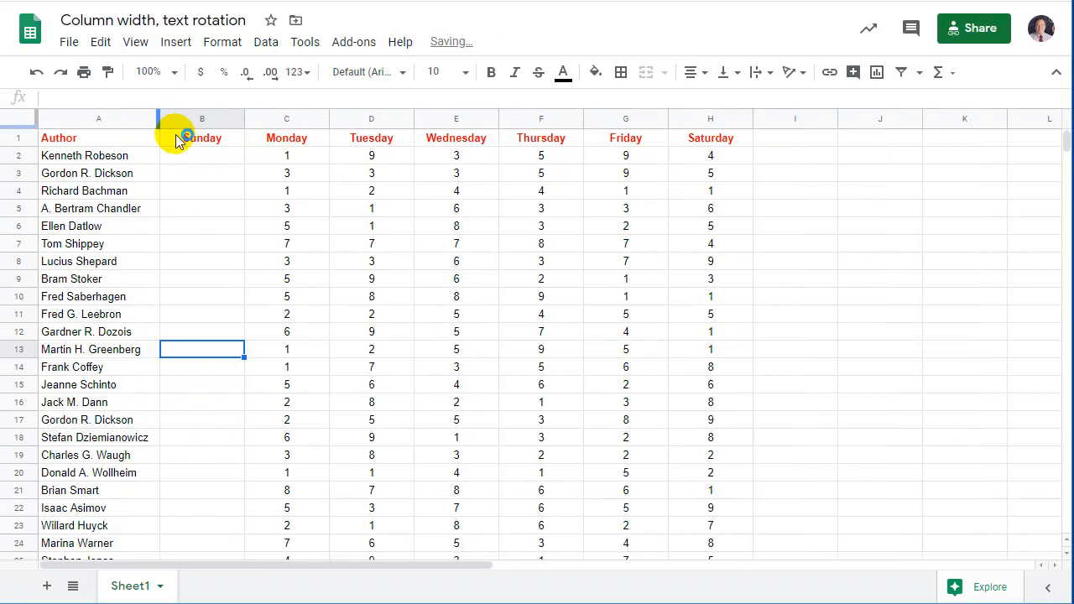
click(217, 163)
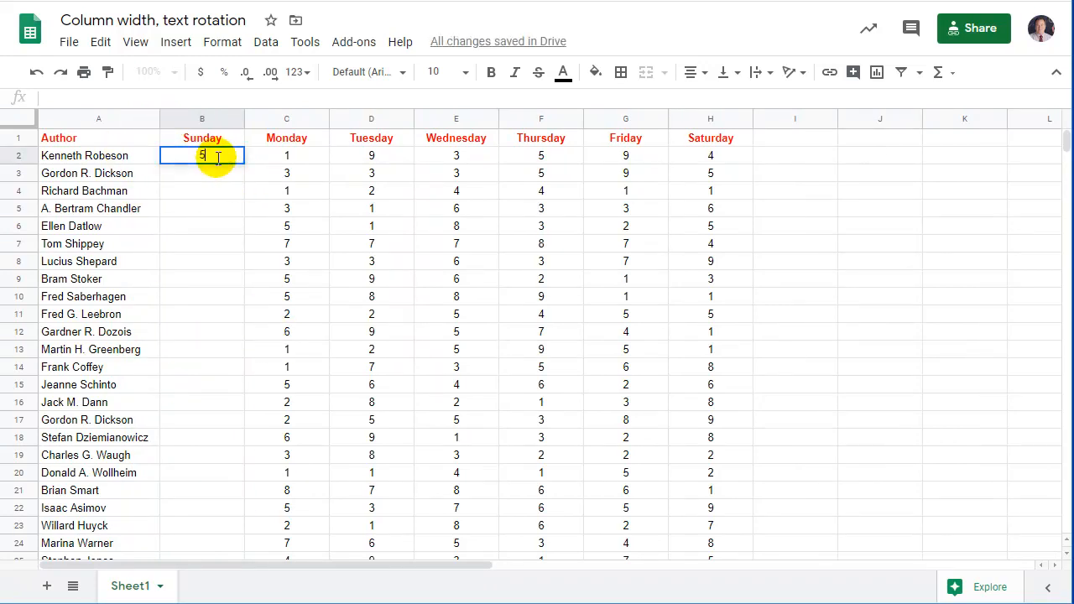
text(5 6 4 7 8)
key(Return)
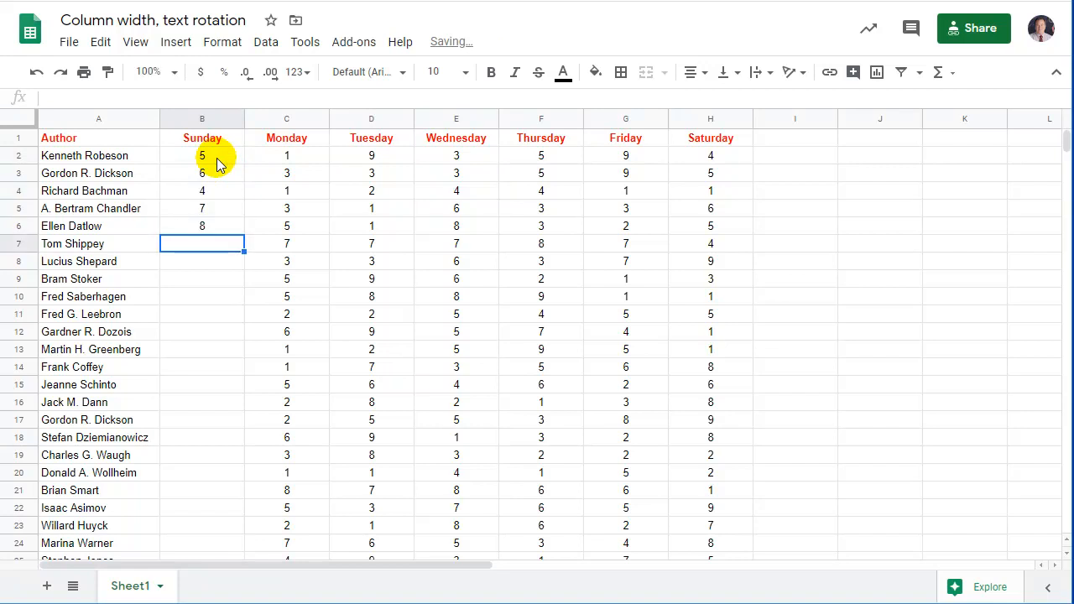
text(2)
key(Return)
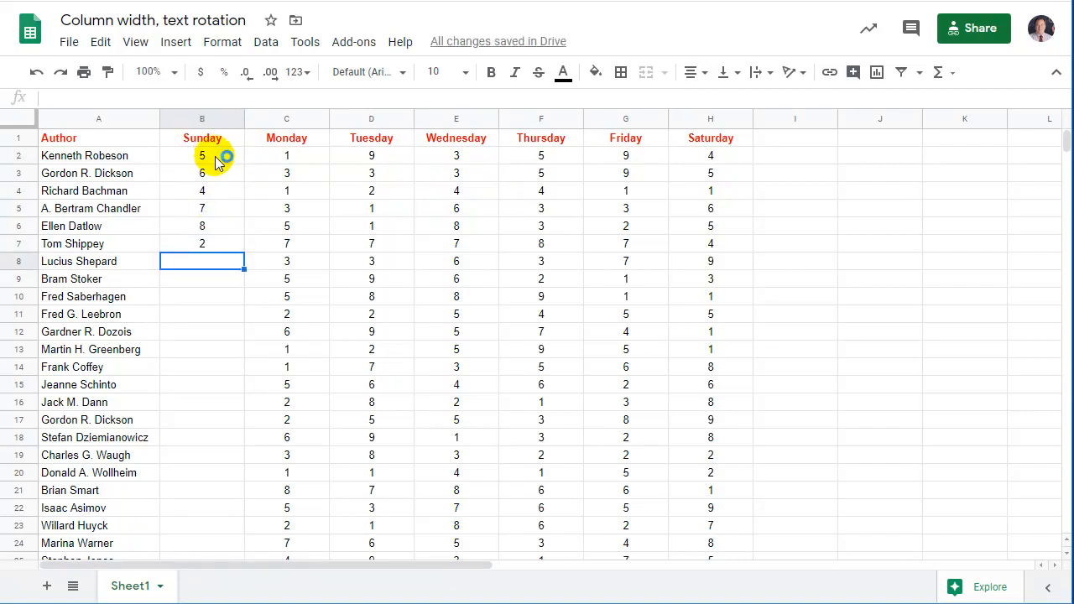
Delete the test numbers from B2:B7, leaving the widened Author column as is
drag(210, 158, 215, 248)
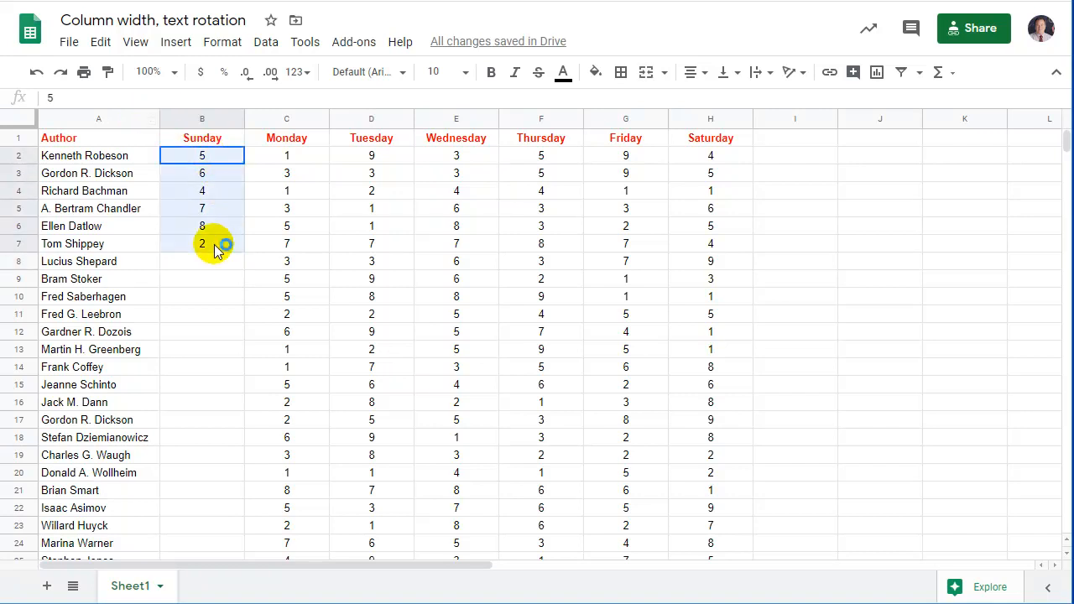
key(Delete)
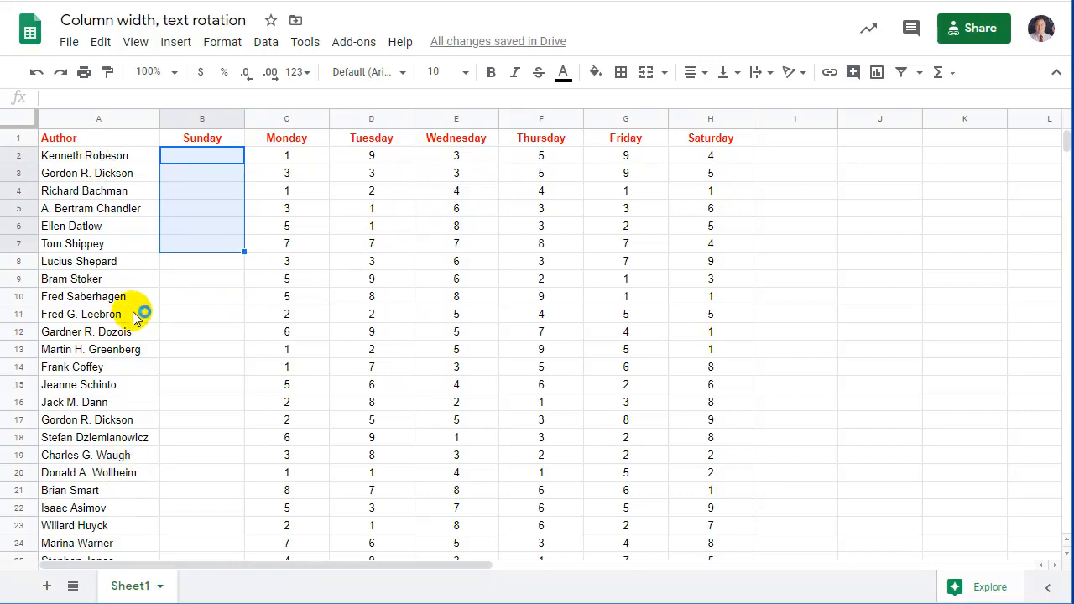
Look through the rest of the Author column for entries longer than the column width
scroll(134, 312, down, 10)
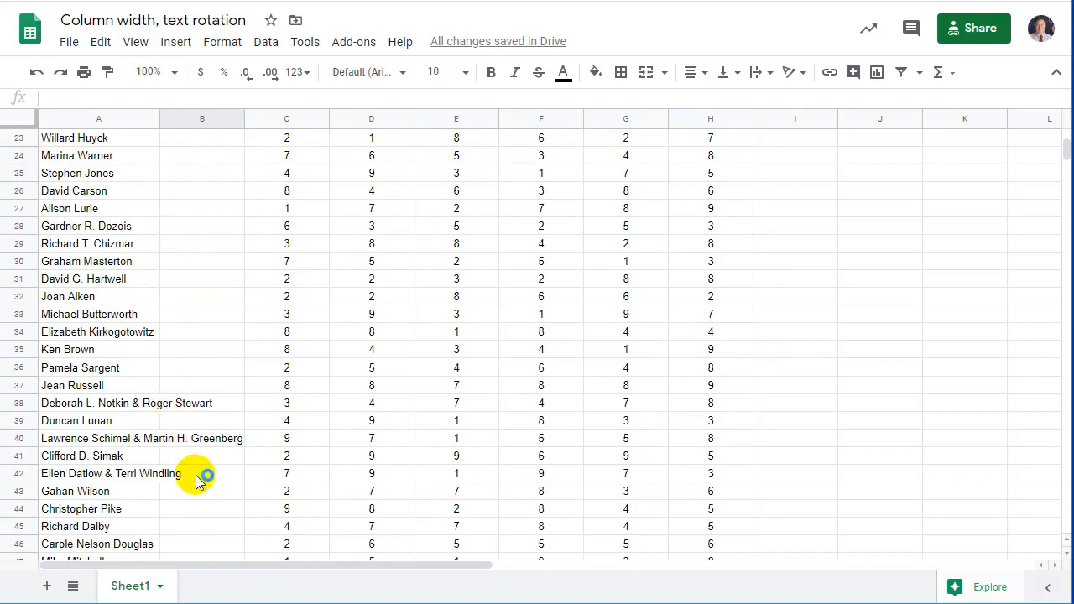
scroll(192, 458, down, 8)
scroll(192, 454, down, 8)
scroll(192, 454, down, 1)
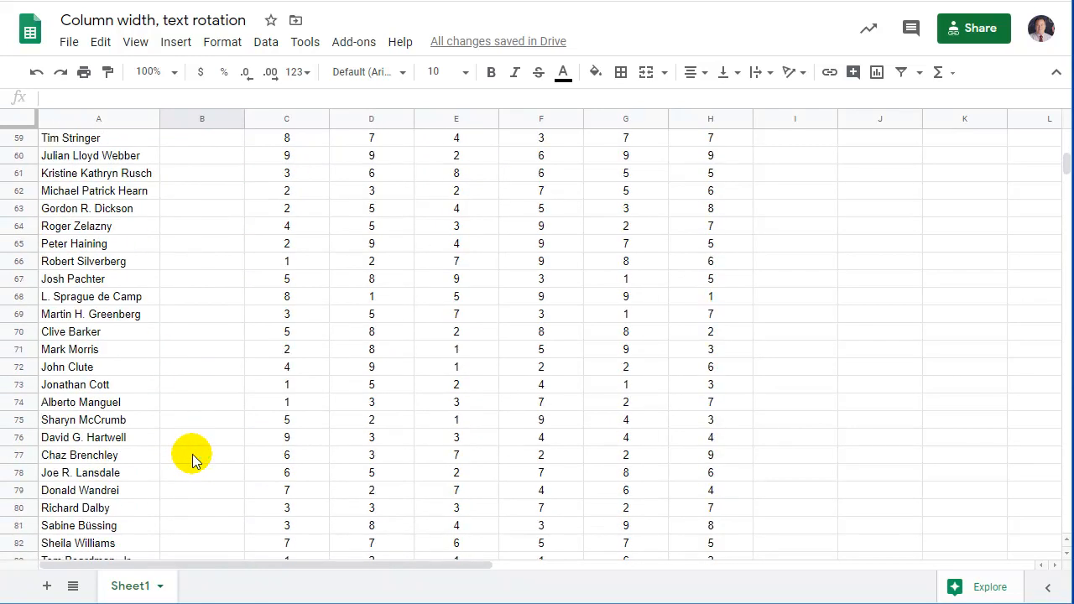
scroll(192, 454, up, 20)
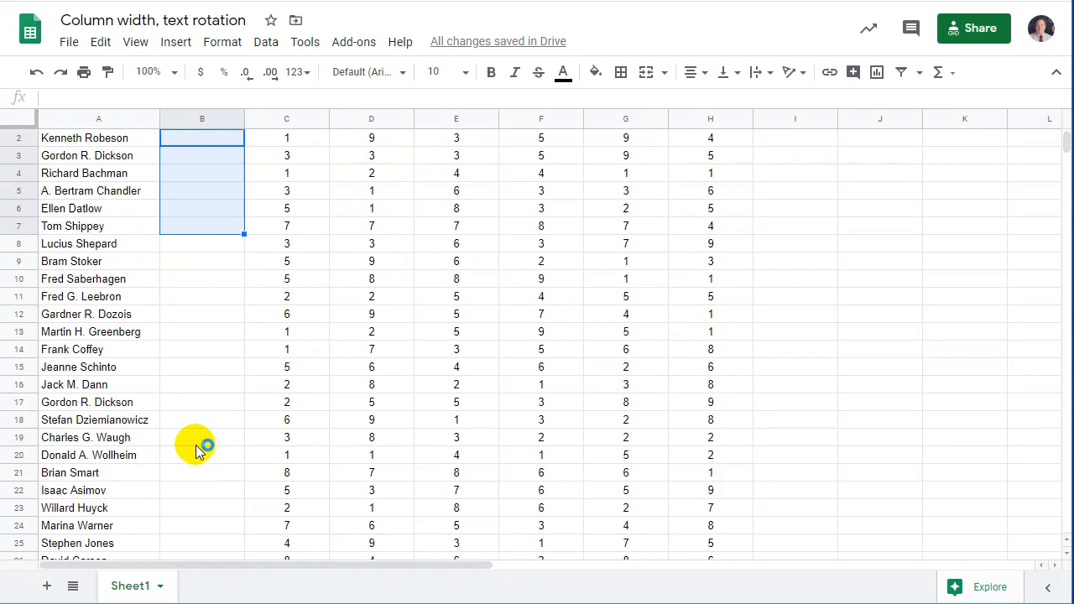
click(205, 331)
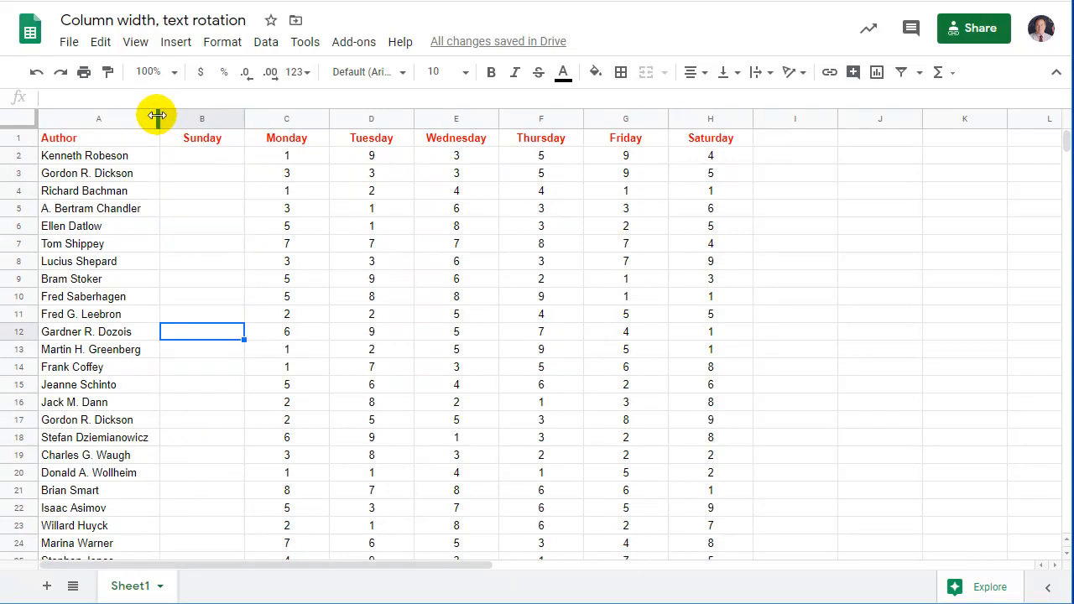
Narrow column A by hand, and widen it again just past the longest author name in the first rows
drag(158, 115, 126, 111)
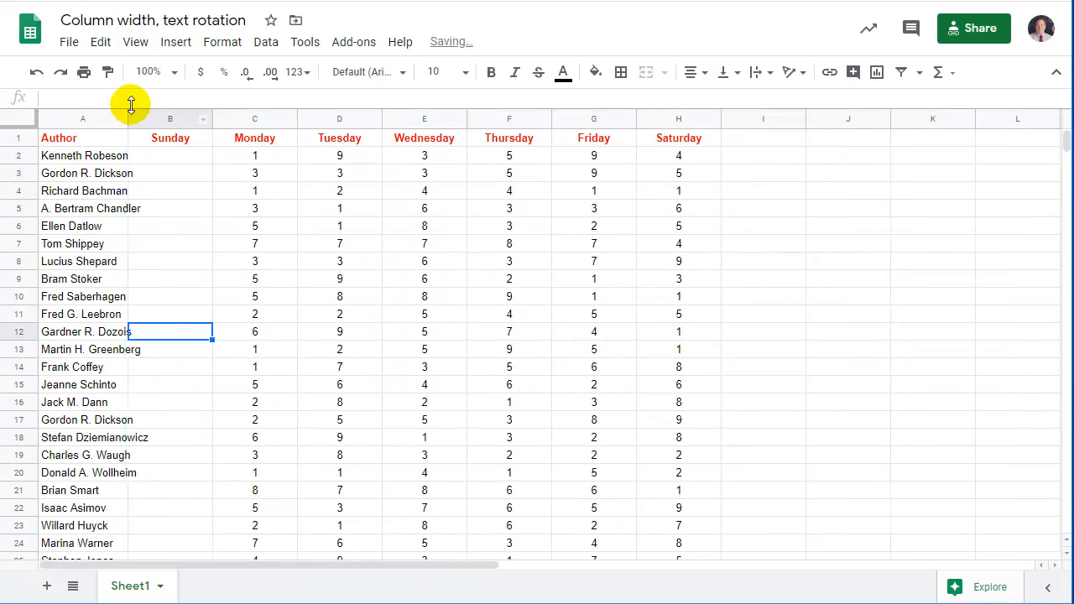
drag(127, 116, 159, 125)
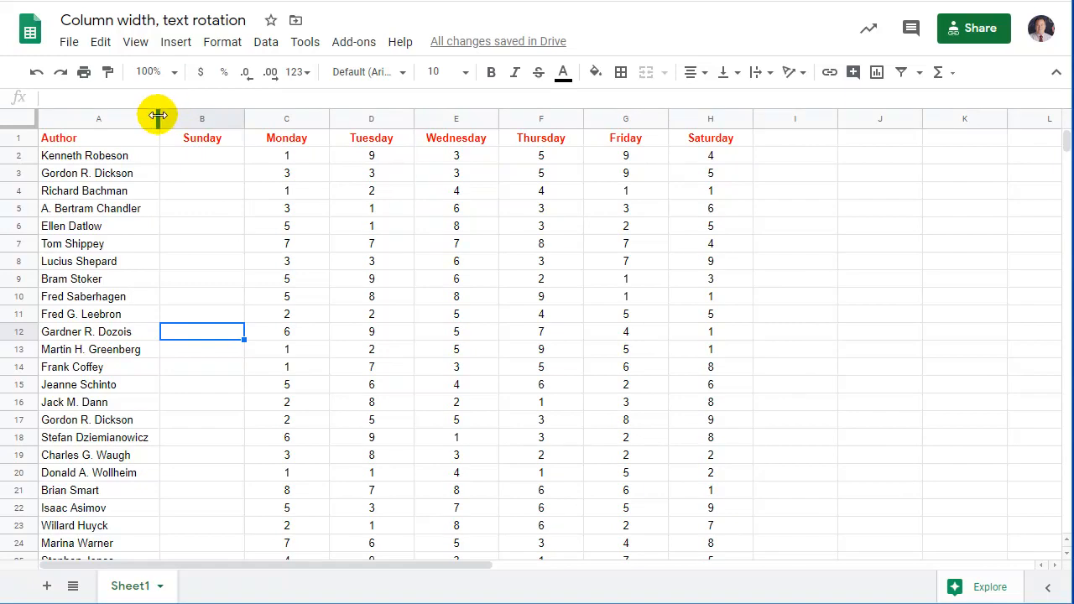
Auto-fit column A to its widest entry and check the long author names further down
drag(158, 115, 157, 115)
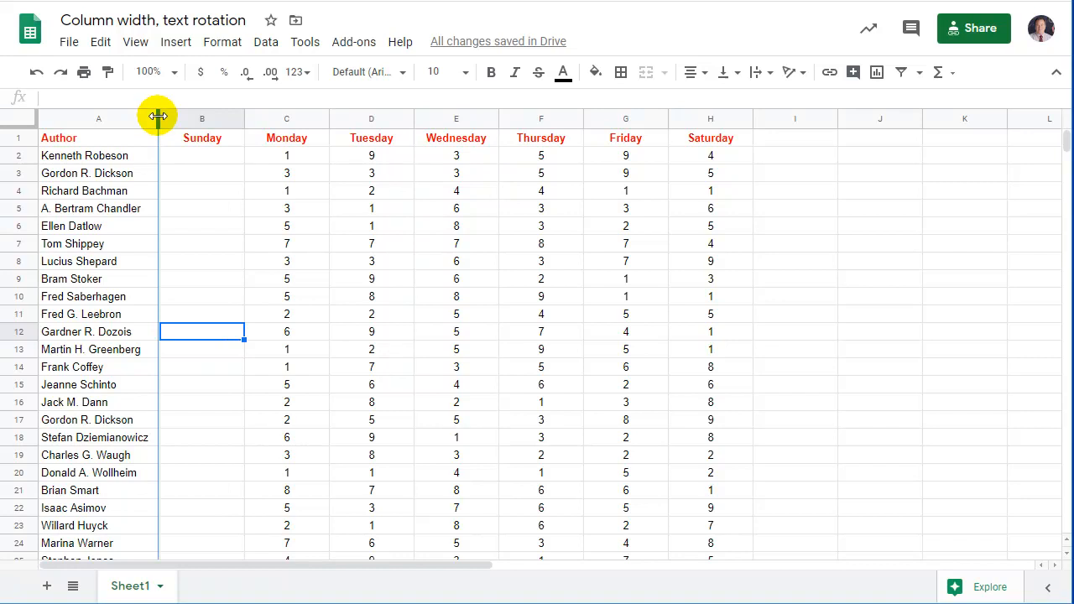
double_click(158, 115)
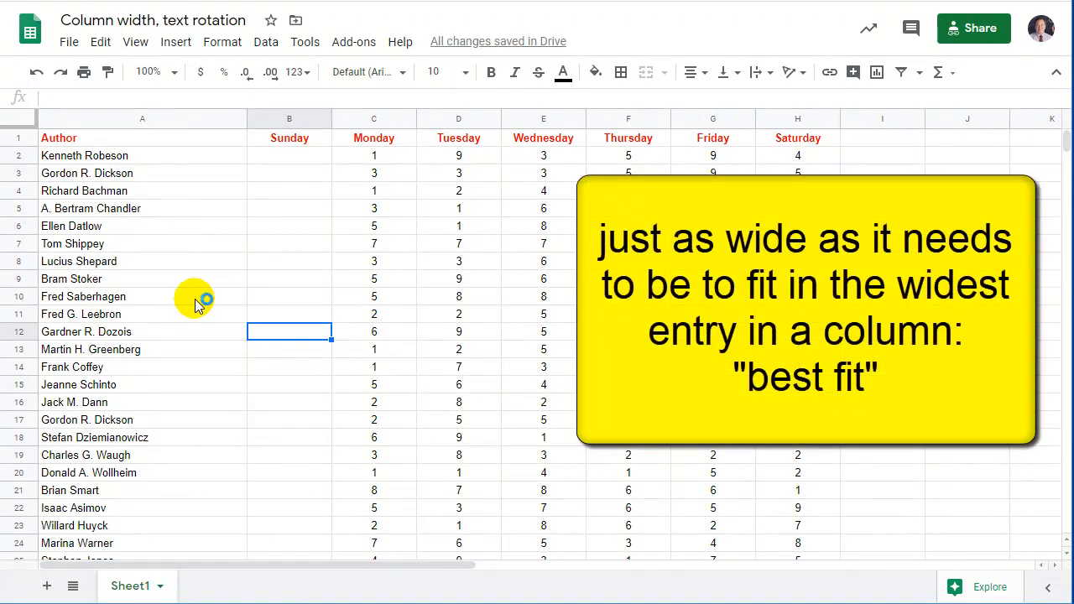
scroll(195, 303, down, 6)
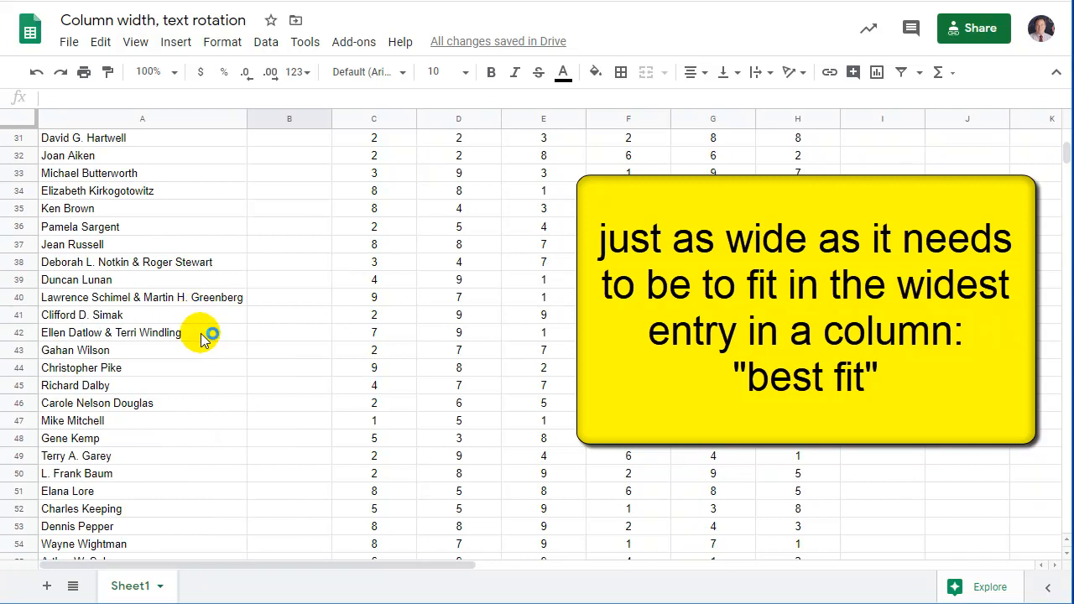
scroll(206, 334, up, 6)
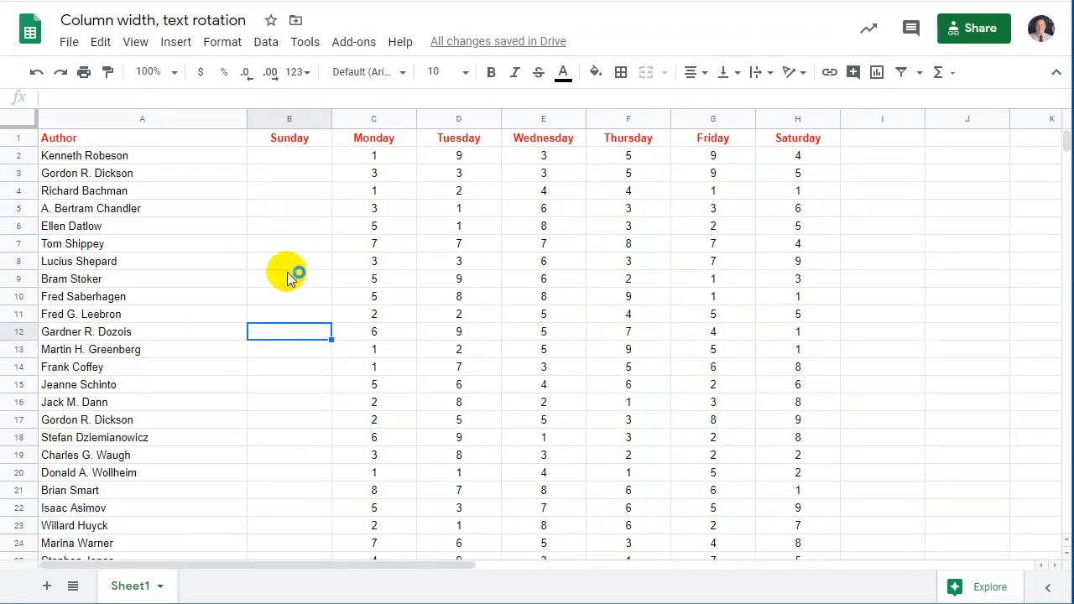
Paste the copied numbers into the Sunday column starting at B2
click(297, 160)
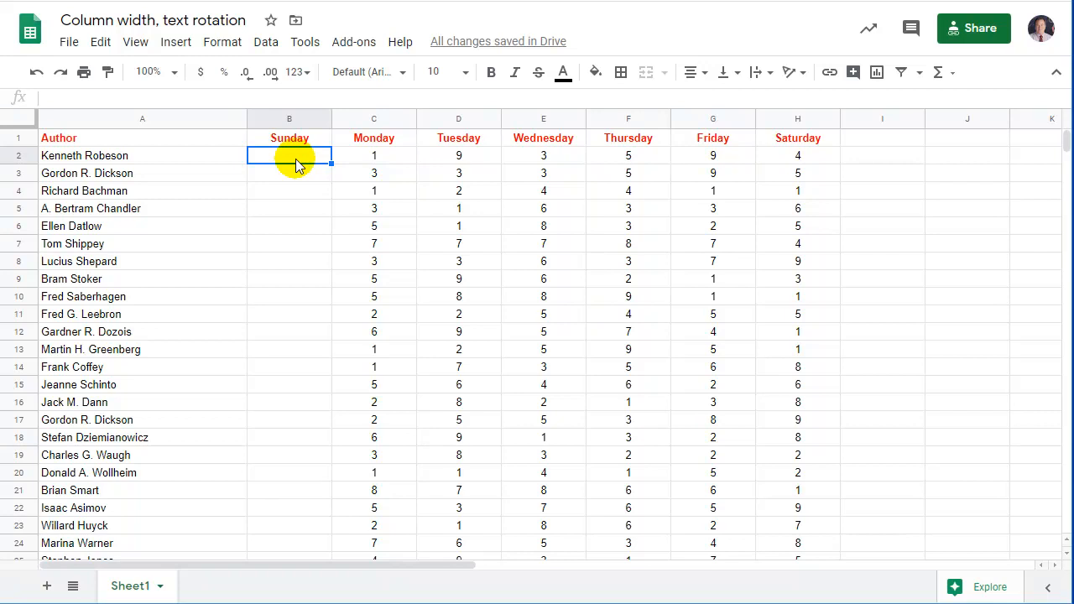
key(ctrl+v)
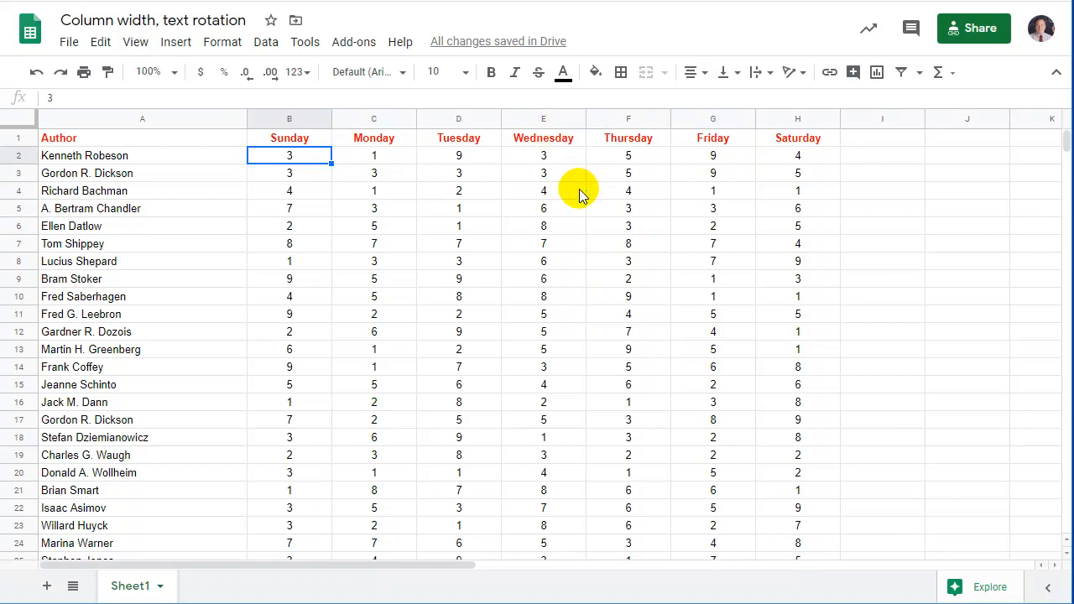
Rotate the weekday headers in B1:H1 so that their text reads vertically upward
click(285, 141)
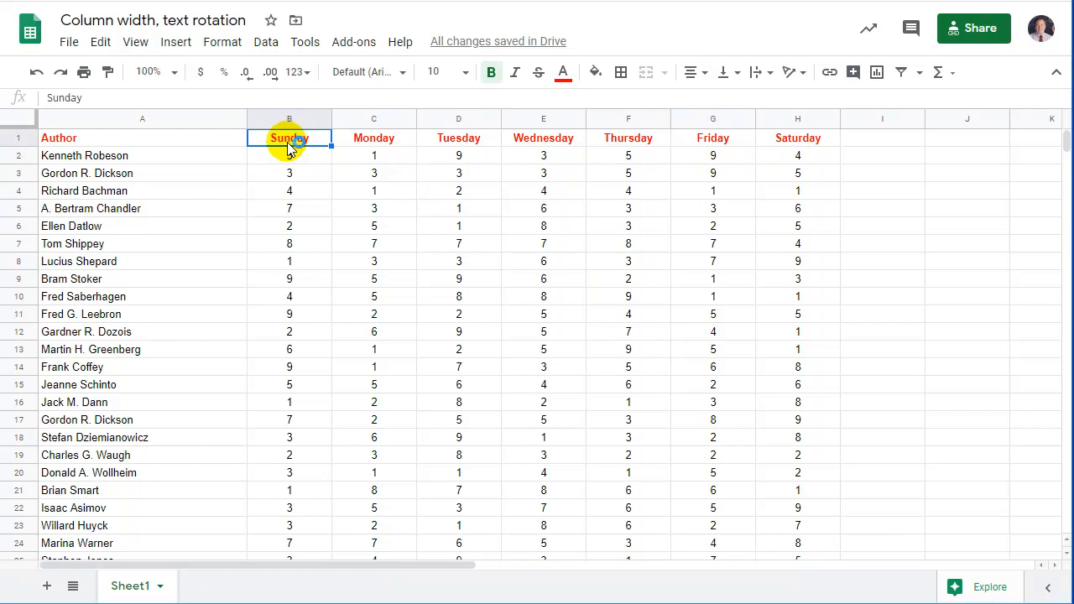
drag(287, 144, 803, 149)
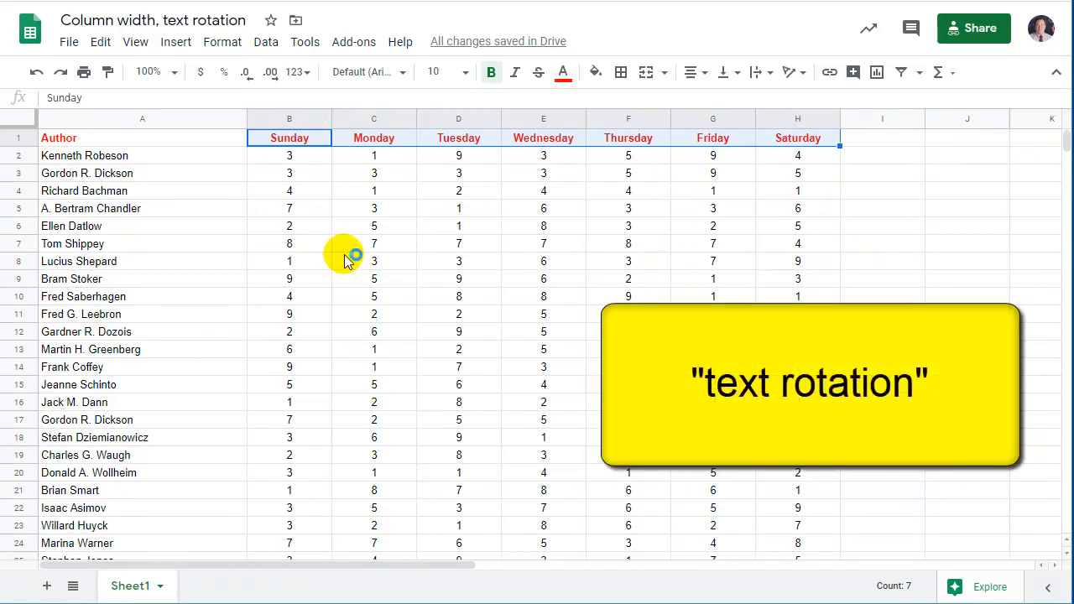
click(804, 74)
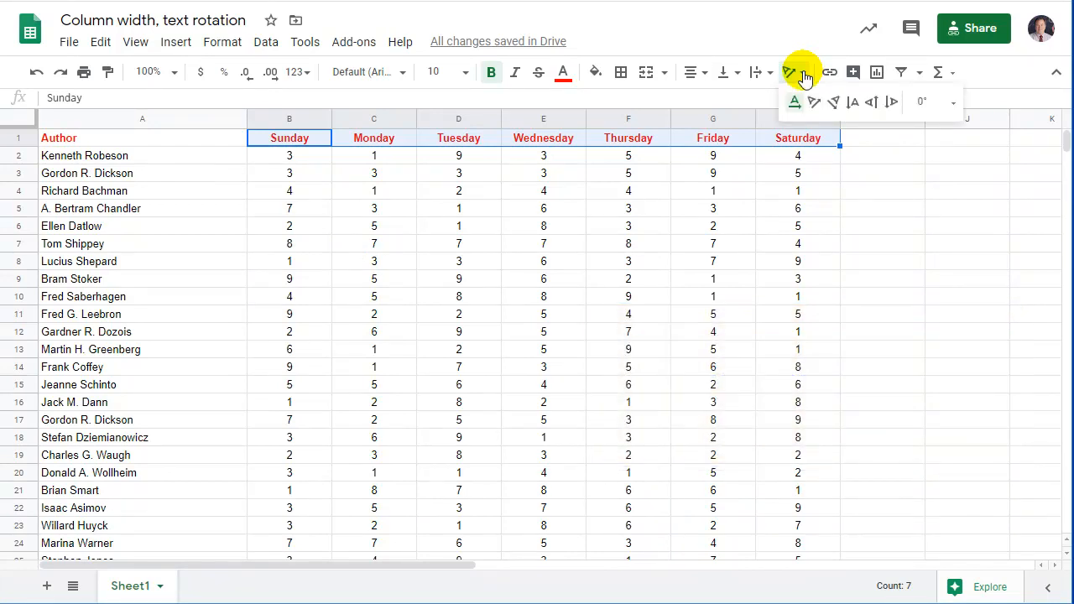
click(872, 104)
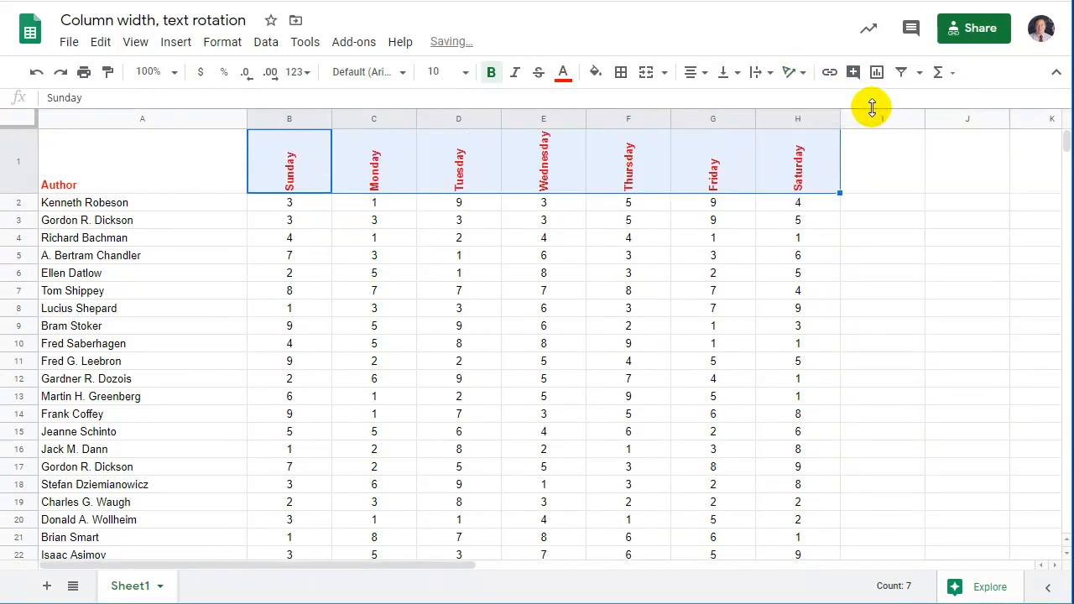
click(394, 326)
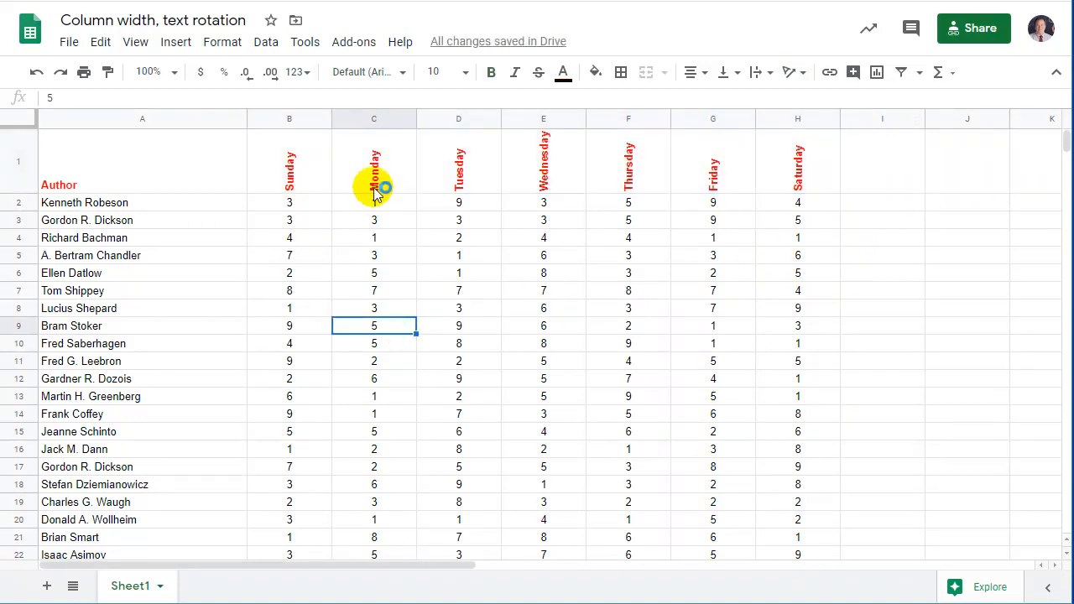
Auto-fit the widths of the weekday columns B through H together to their contents
click(290, 120)
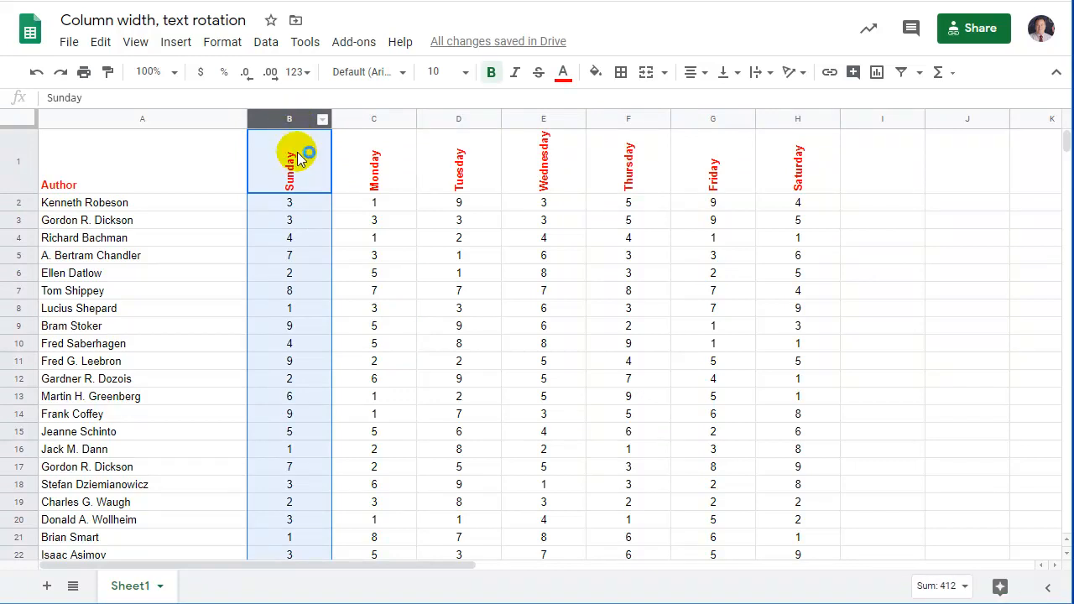
click(299, 160)
click(288, 116)
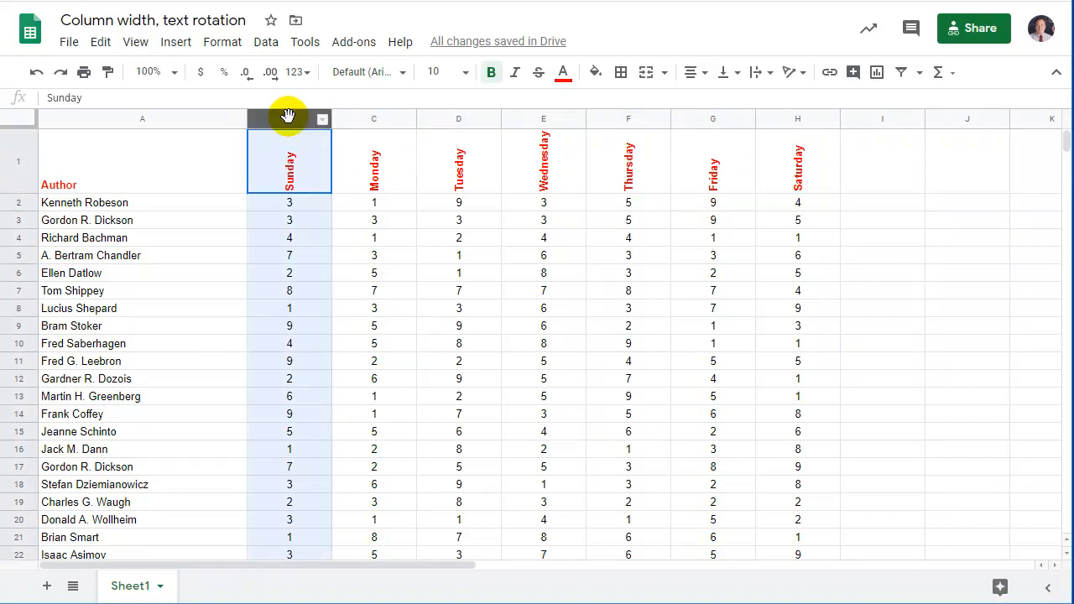
drag(300, 117, 827, 168)
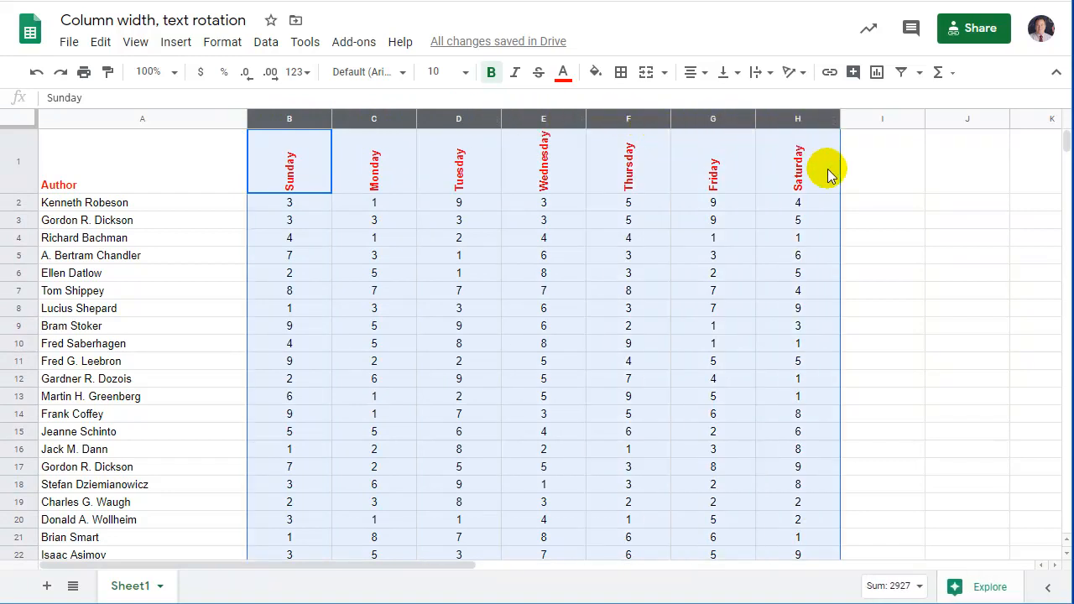
drag(839, 119, 839, 119)
double_click(839, 119)
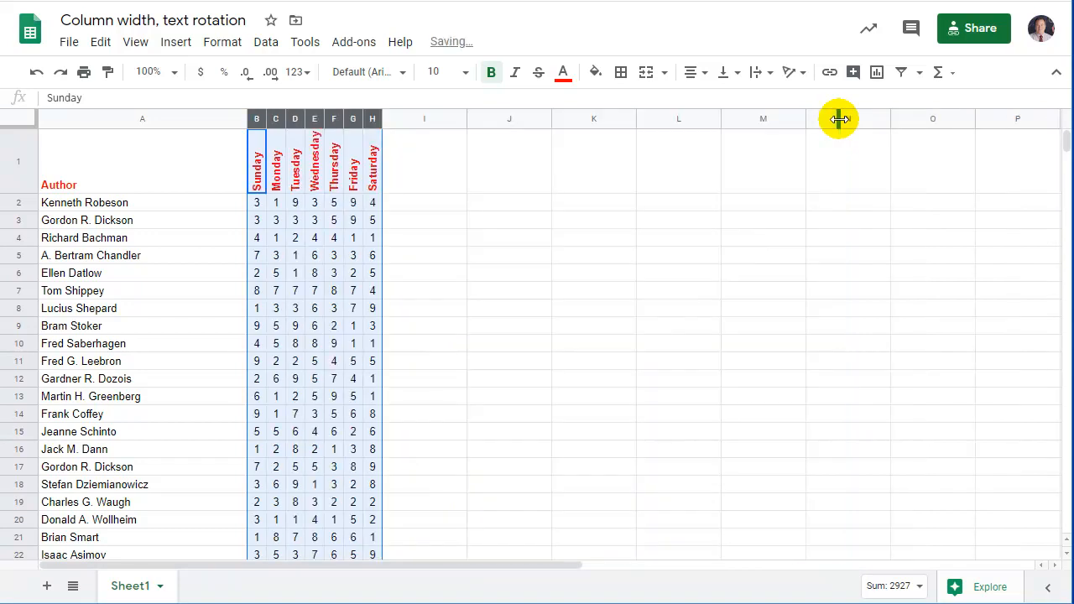
click(424, 210)
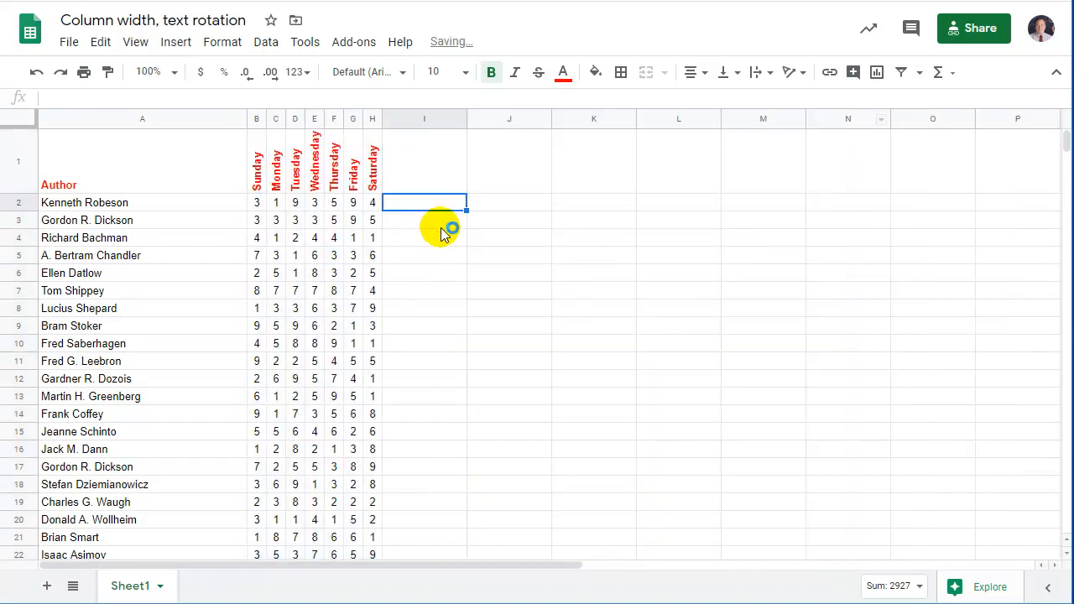